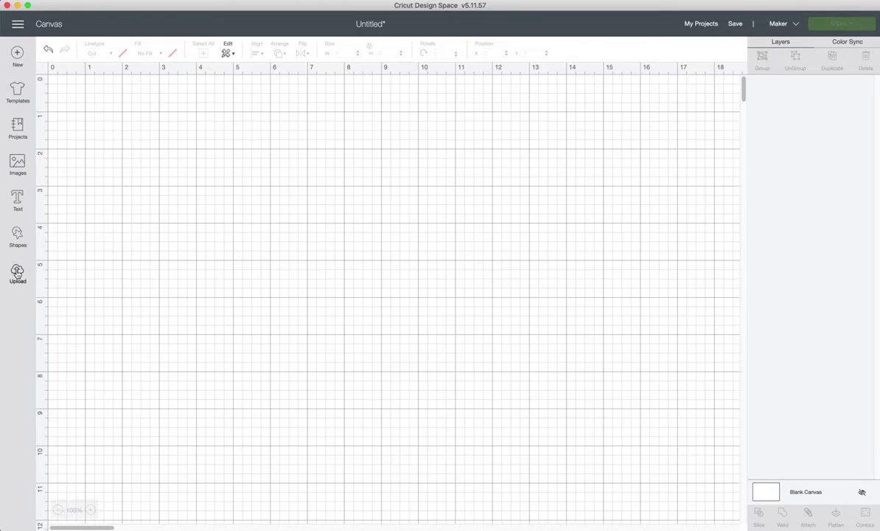
# In Uploads, pick the uploaded Thank You Very Much banner image
pyautogui.click(17, 272)
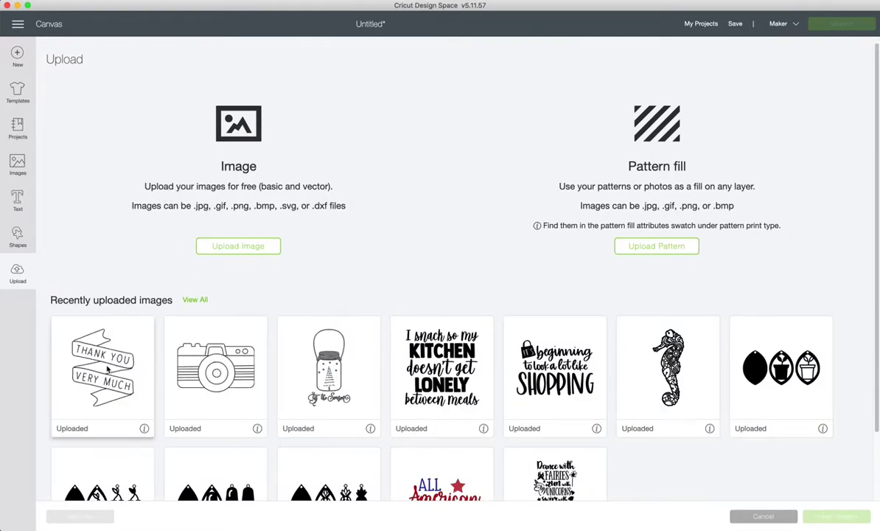
pyautogui.click(108, 366)
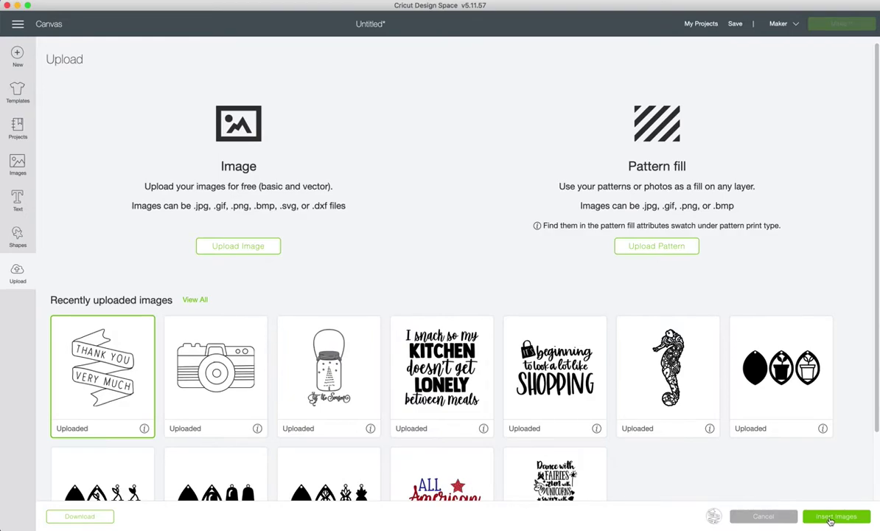
# Insert the selected Thank You Very Much banner onto the canvas
pyautogui.click(831, 520)
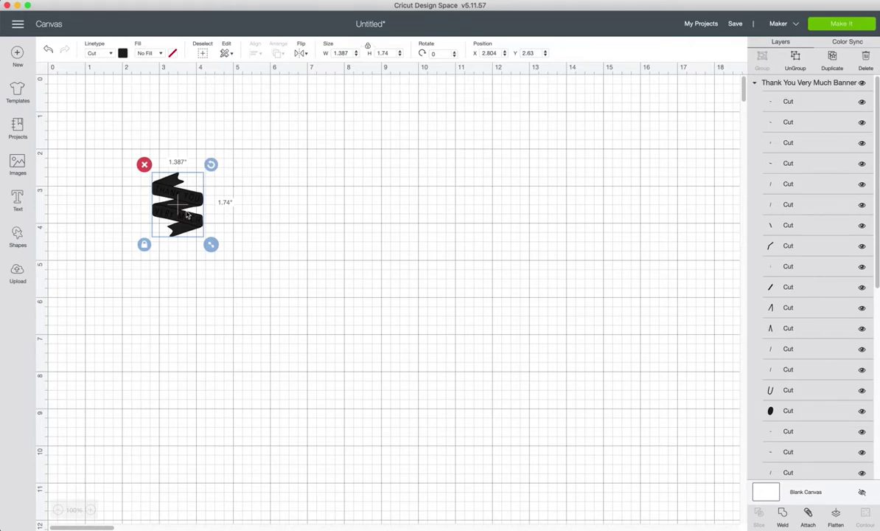
# Switch the banner's linetype to Draw and resize it to 2.25 in tall (1.794 × 2.25)
pyautogui.click(104, 53)
pyautogui.click(104, 85)
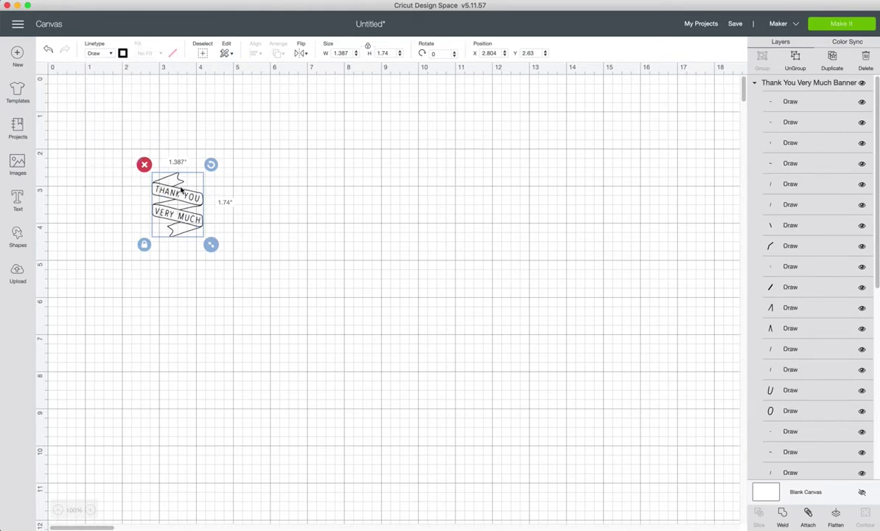
pyautogui.moveTo(211, 245); pyautogui.dragTo(438, 407)
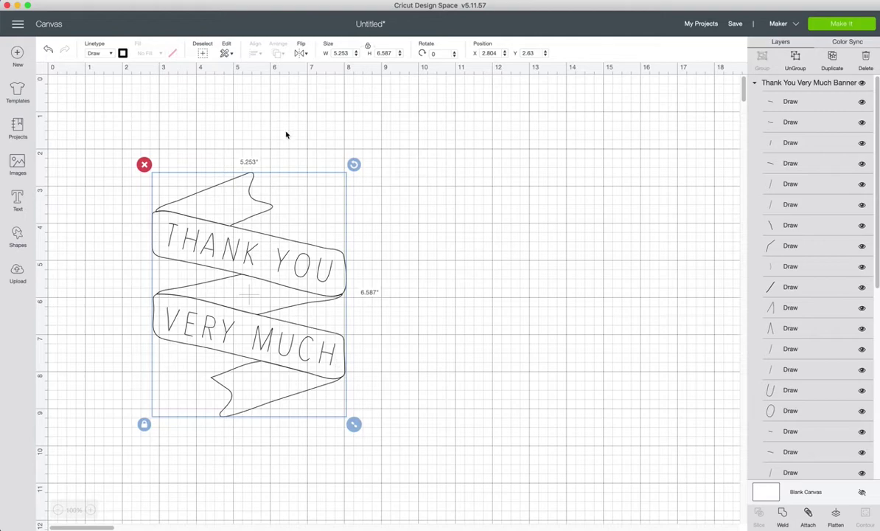
pyautogui.click(374, 54)
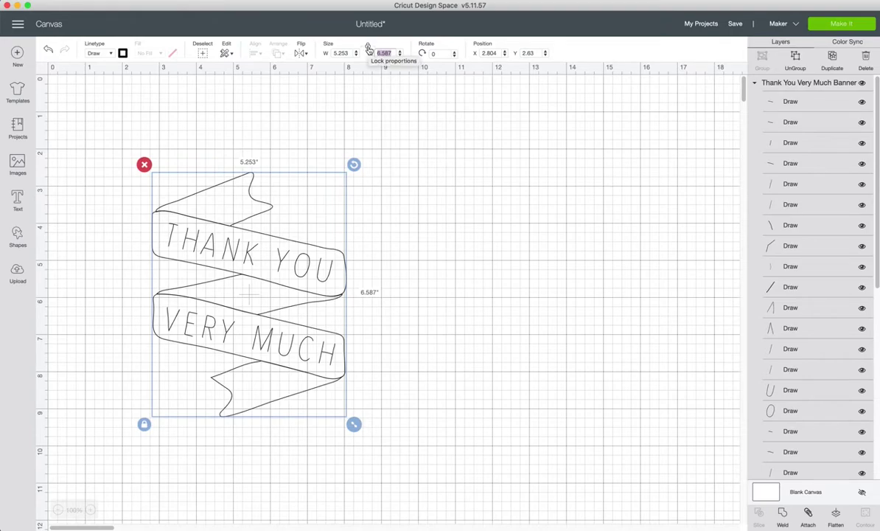
pyautogui.write('2.25')
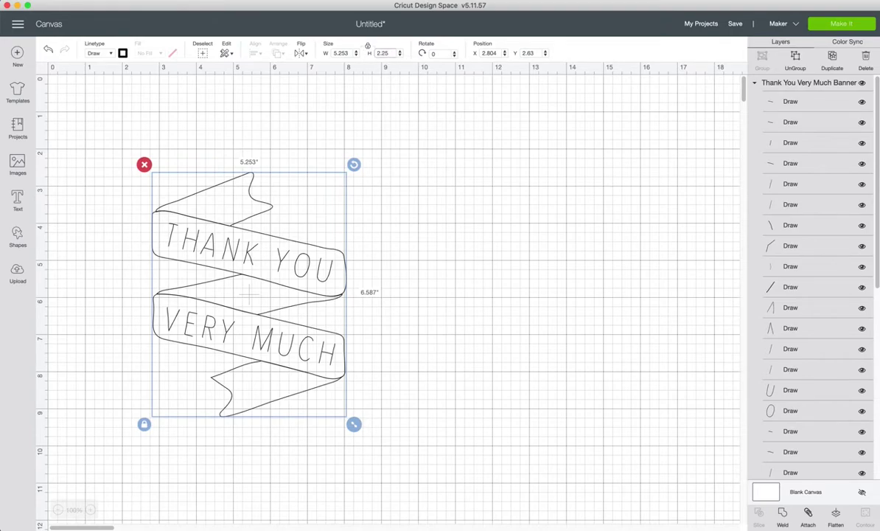
pyautogui.press('Return')
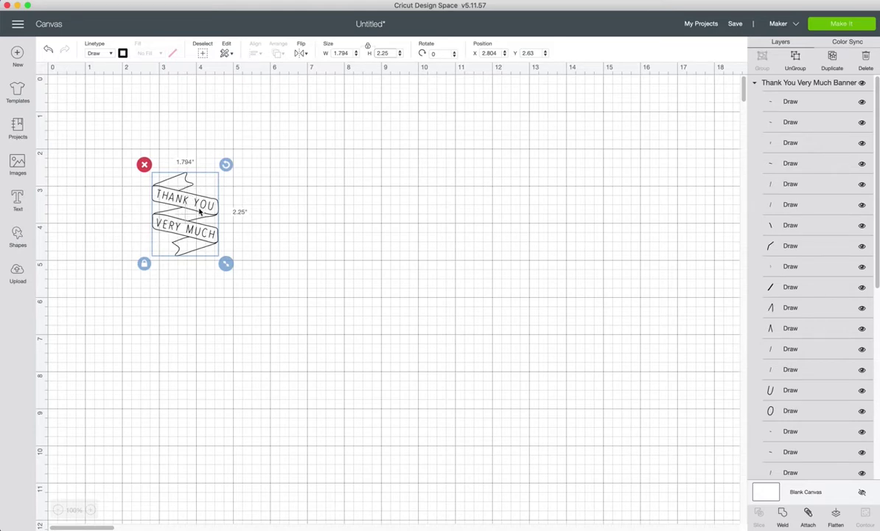
# Add a square and, with proportions unlocked, size it to 2.2 × 2.5 in
pyautogui.click(17, 235)
pyautogui.click(59, 166)
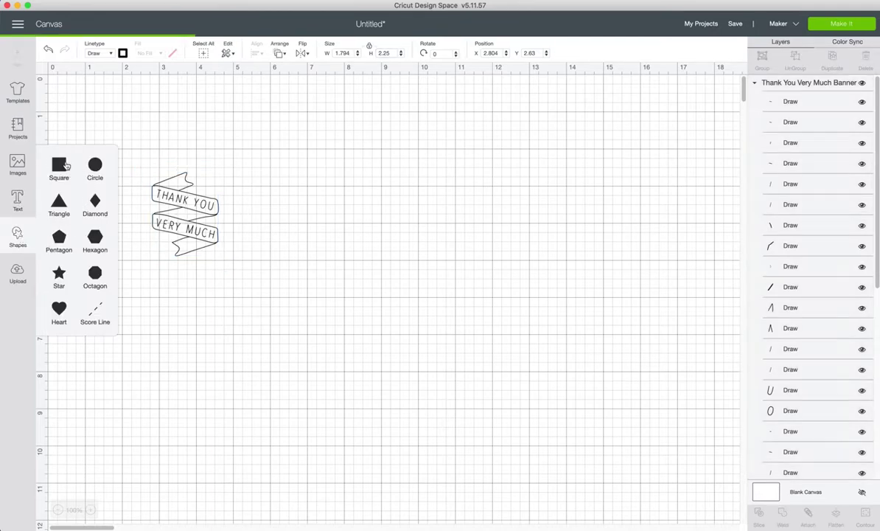
pyautogui.click(16, 238)
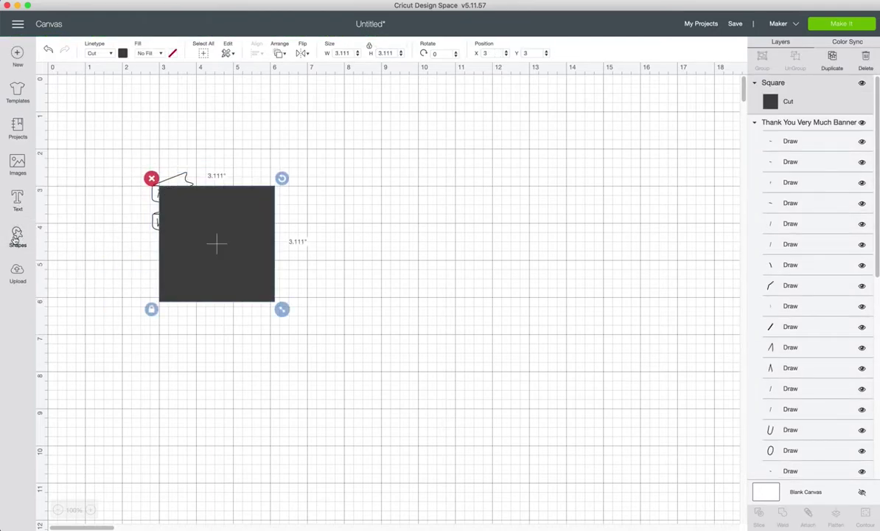
pyautogui.click(151, 309)
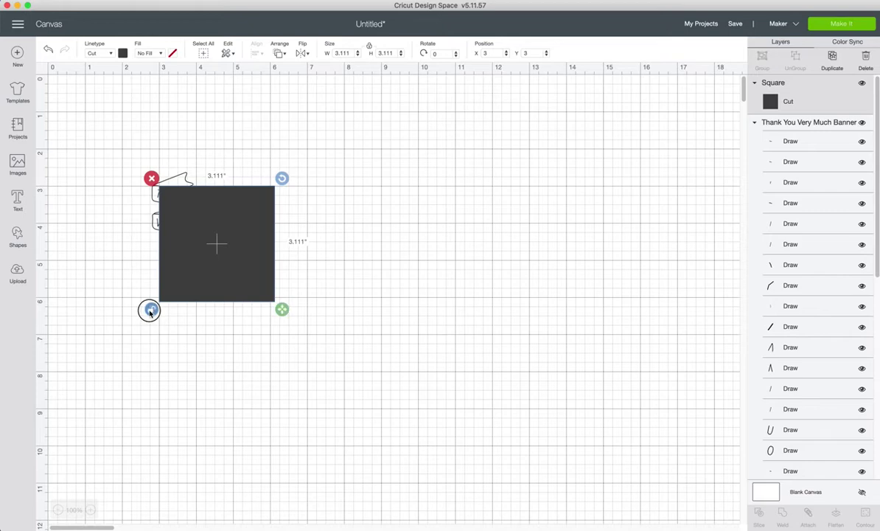
pyautogui.doubleClick(335, 52)
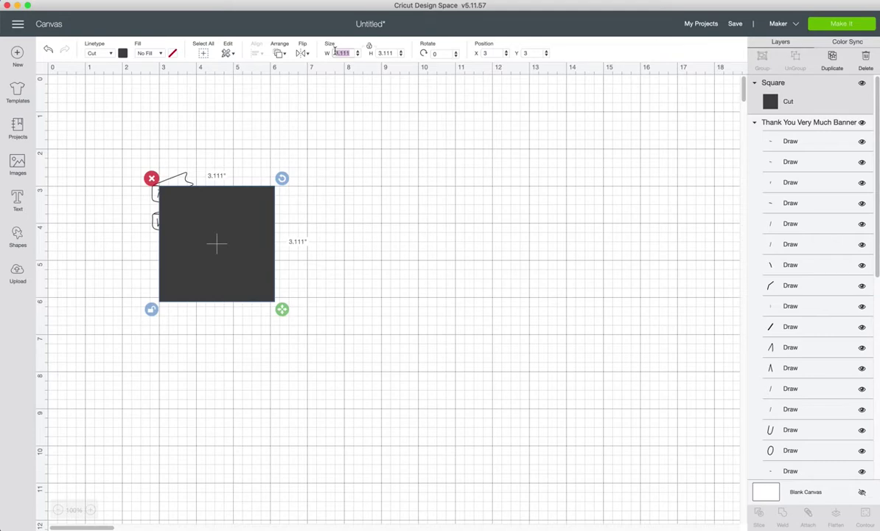
pyautogui.write('2.2')
pyautogui.press('Tab')
pyautogui.write('2')
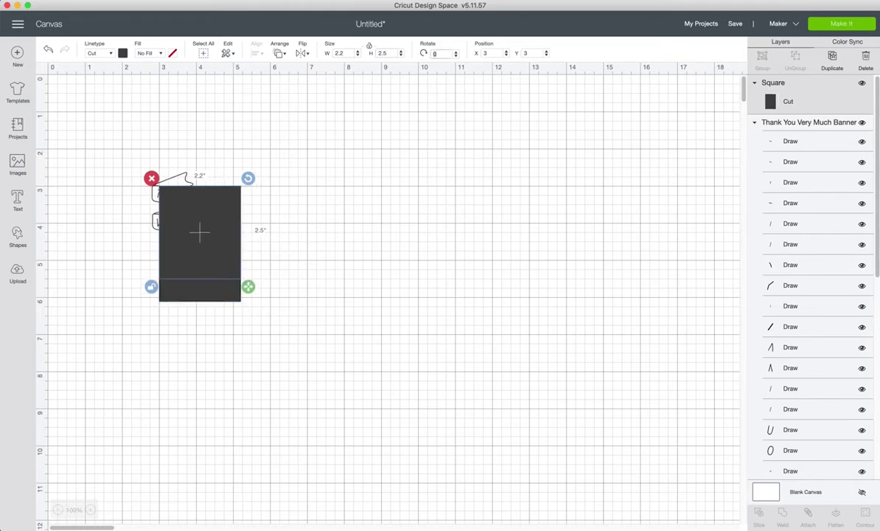
pyautogui.press('Tab')
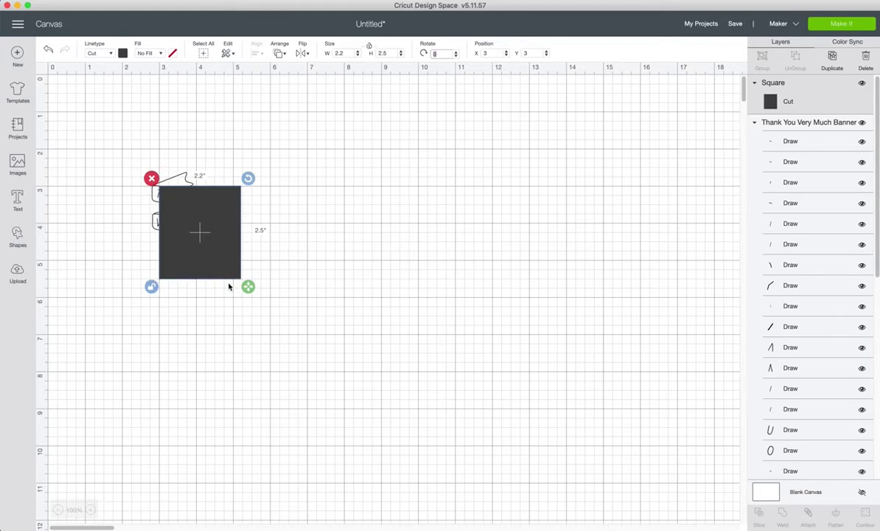
# Relock the rectangle's proportions and move it over the banner
pyautogui.click(151, 287)
pyautogui.click(221, 237)
pyautogui.moveTo(221, 237); pyautogui.dragTo(205, 218)
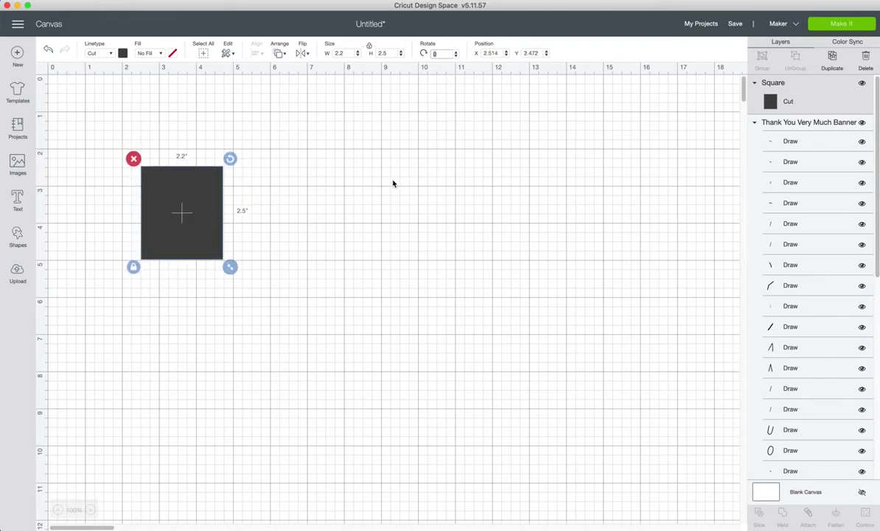
# Move the square layer behind the banner and fill it dark red
pyautogui.click(754, 123)
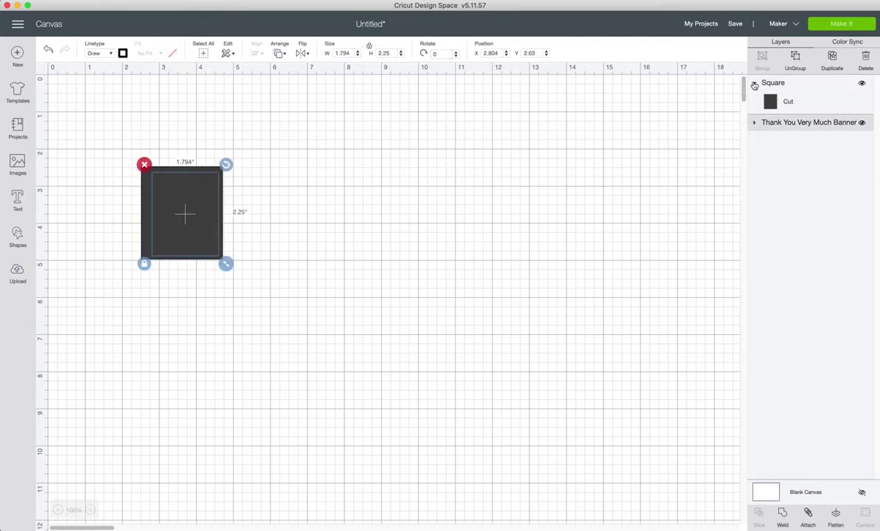
pyautogui.click(755, 85)
pyautogui.moveTo(780, 84); pyautogui.dragTo(786, 107)
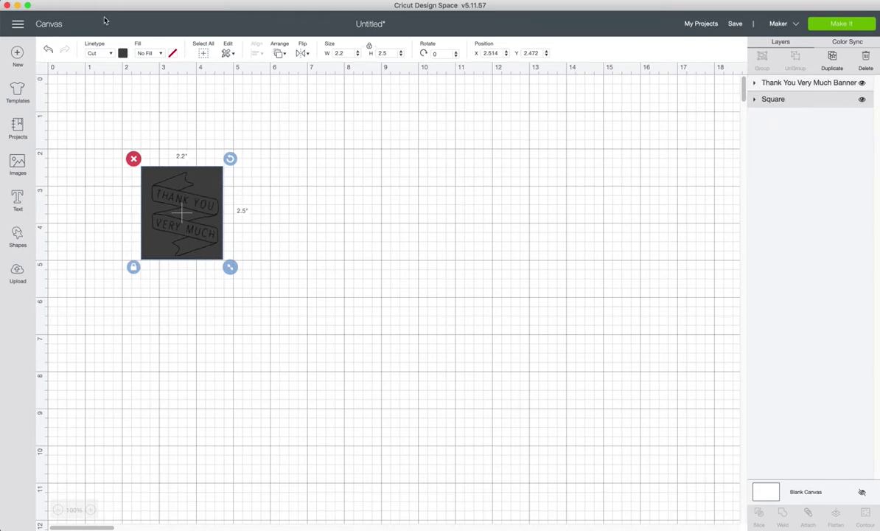
pyautogui.click(123, 54)
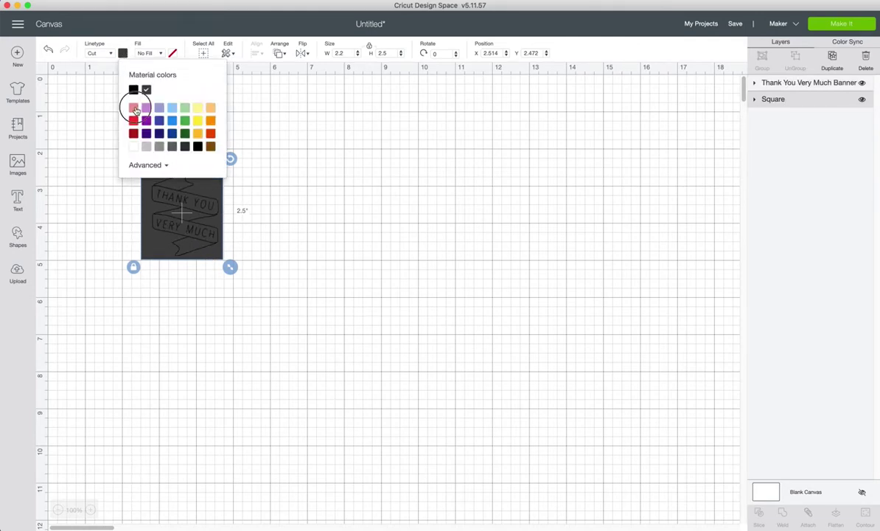
pyautogui.click(132, 108)
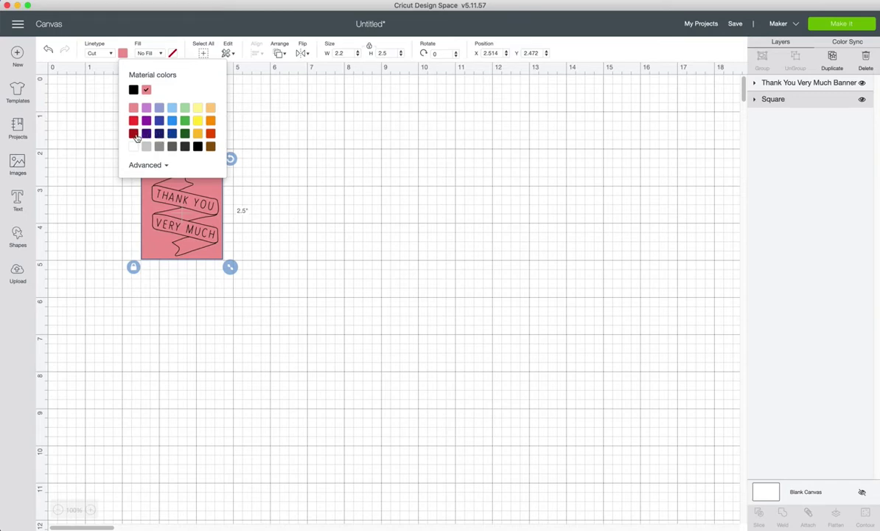
pyautogui.click(134, 134)
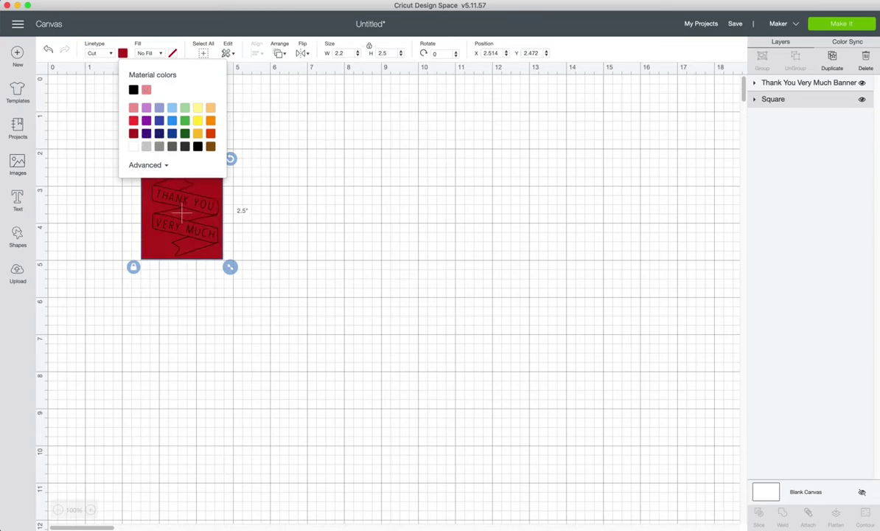
# Set the banner's pen colour to Mint, then select the banner and card together
pyautogui.click(768, 83)
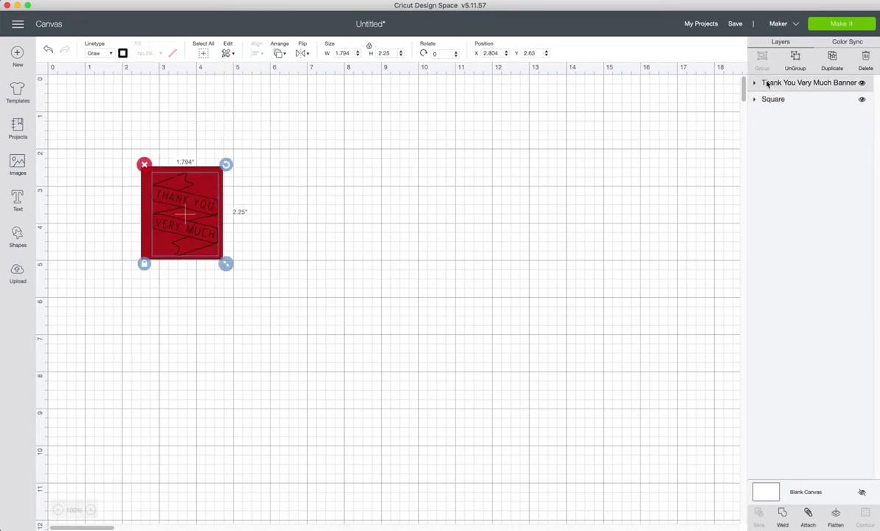
pyautogui.click(123, 53)
pyautogui.click(151, 129)
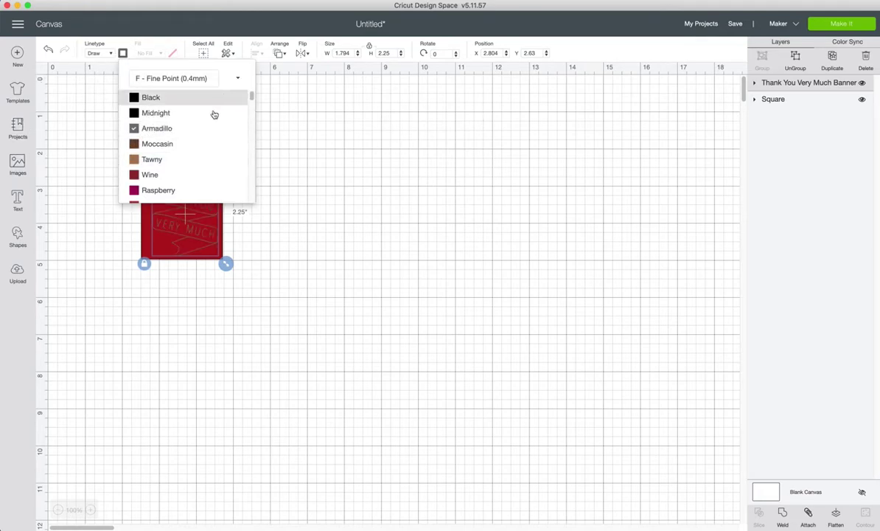
pyautogui.scroll(-6, 153, 134)
pyautogui.scroll(2, 151, 132)
pyautogui.scroll(2, 151, 132)
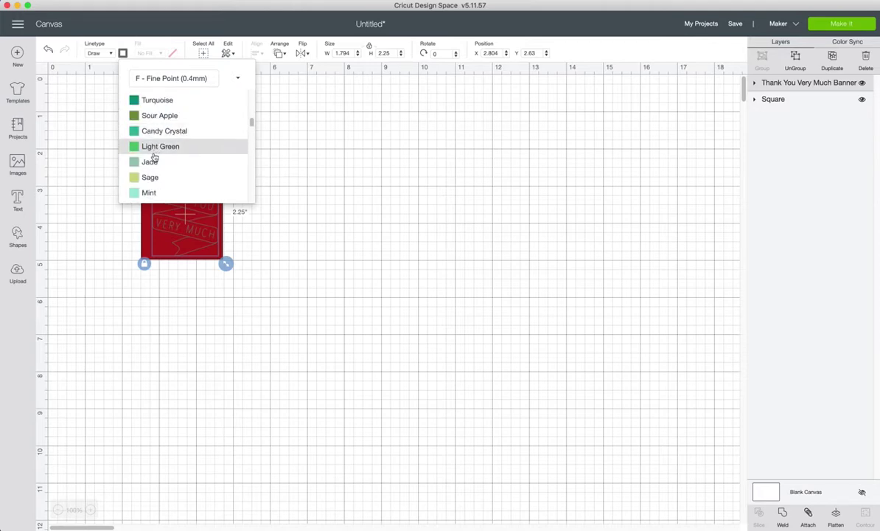
pyautogui.click(148, 192)
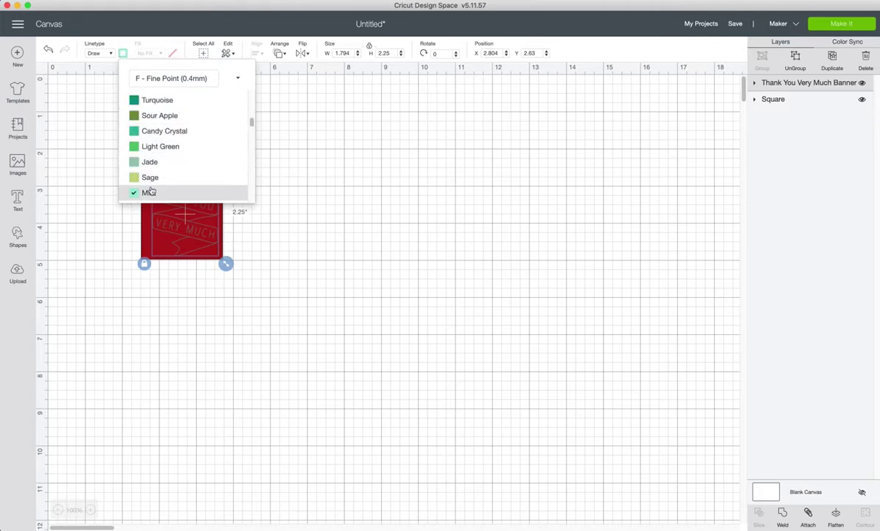
pyautogui.click(379, 188)
pyautogui.moveTo(126, 140); pyautogui.dragTo(270, 296)
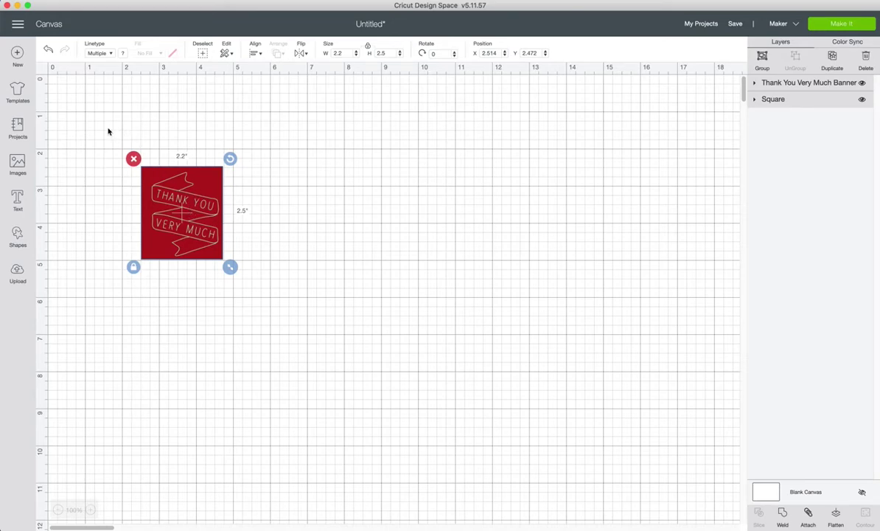
pyautogui.moveTo(107, 128); pyautogui.dragTo(281, 287)
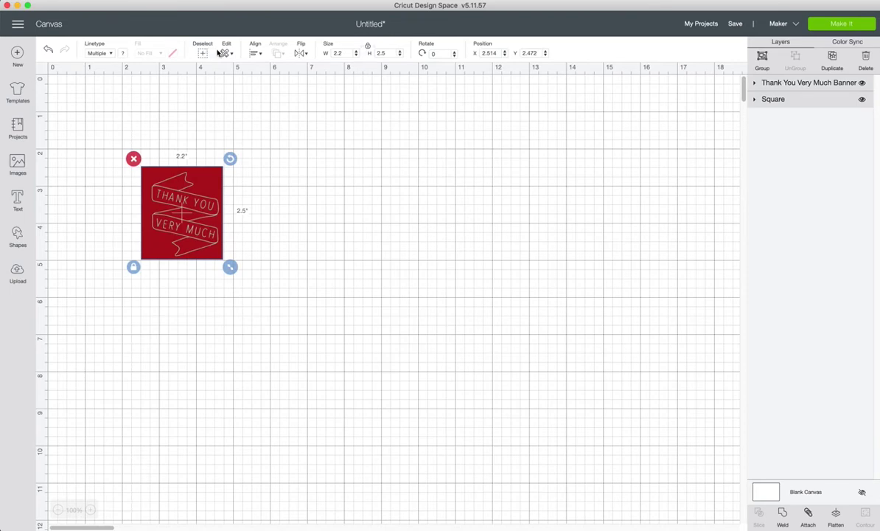
pyautogui.click(255, 54)
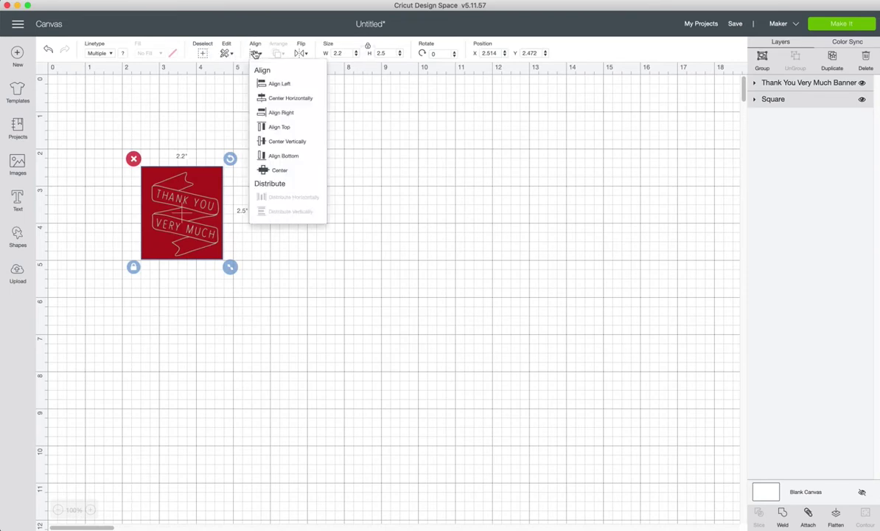
pyautogui.click(280, 170)
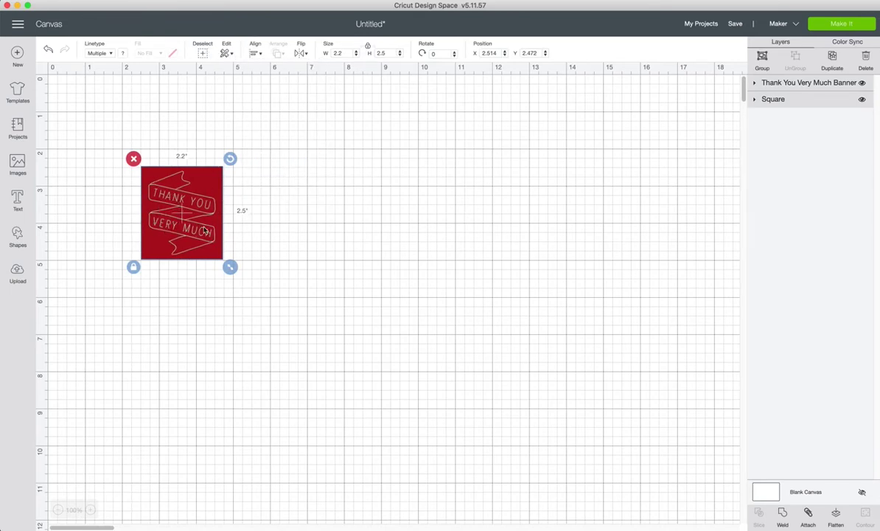
pyautogui.click(271, 204)
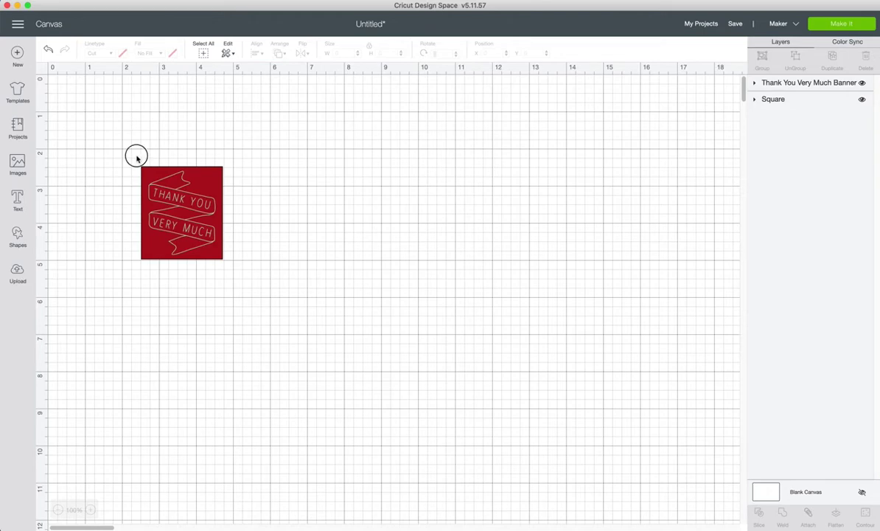
# Attach the banner to the red square and move the card to X 1.264, Y 1.486
pyautogui.moveTo(136, 155); pyautogui.dragTo(264, 291)
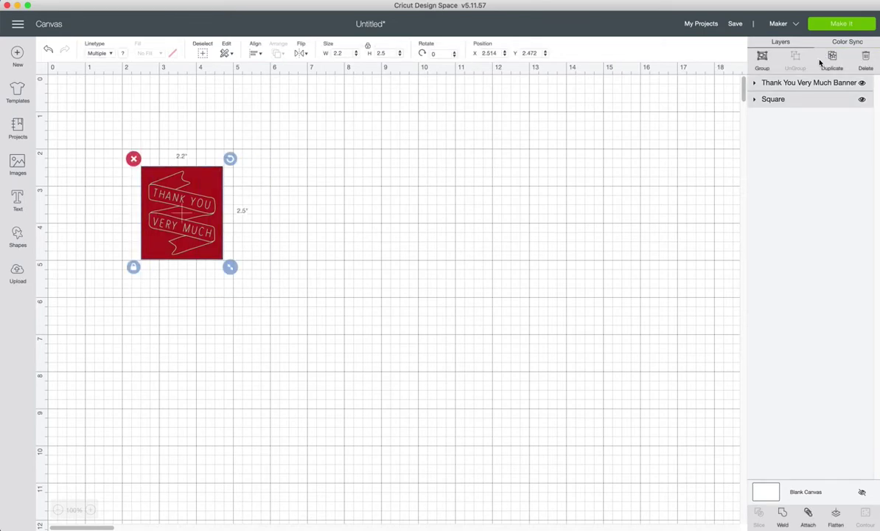
pyautogui.click(808, 515)
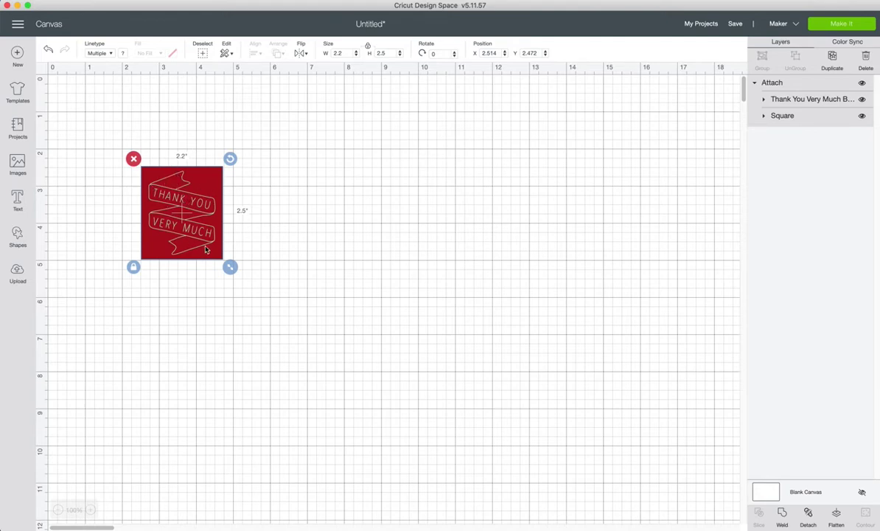
pyautogui.moveTo(191, 227); pyautogui.dragTo(145, 176)
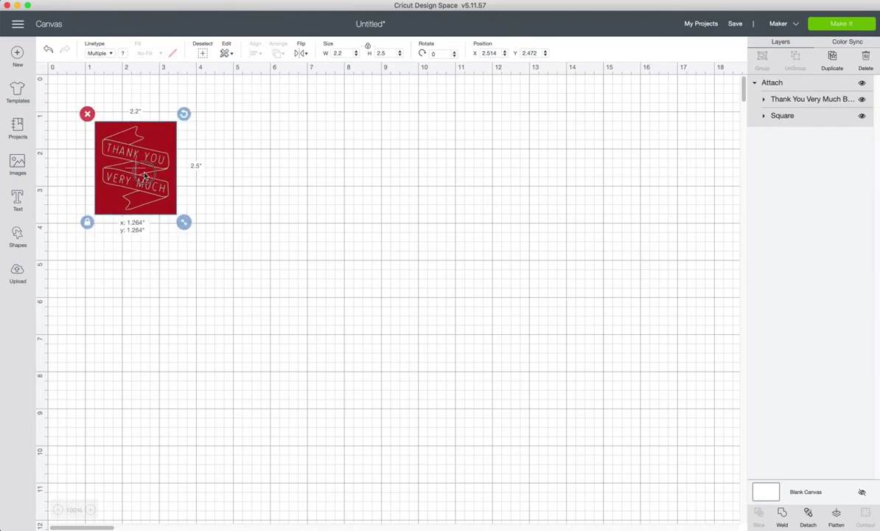
pyautogui.moveTo(145, 176); pyautogui.dragTo(145, 184)
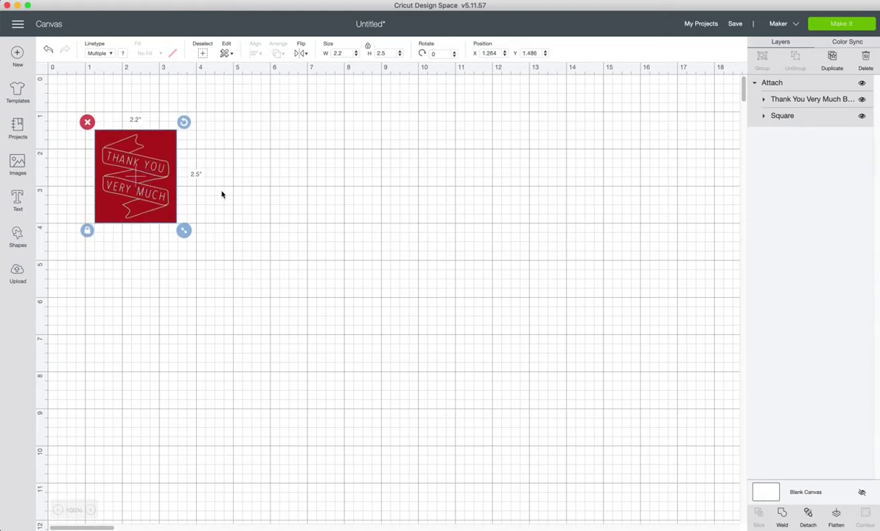
# Duplicate the card twice and drag the copies out to the right
pyautogui.click(834, 58)
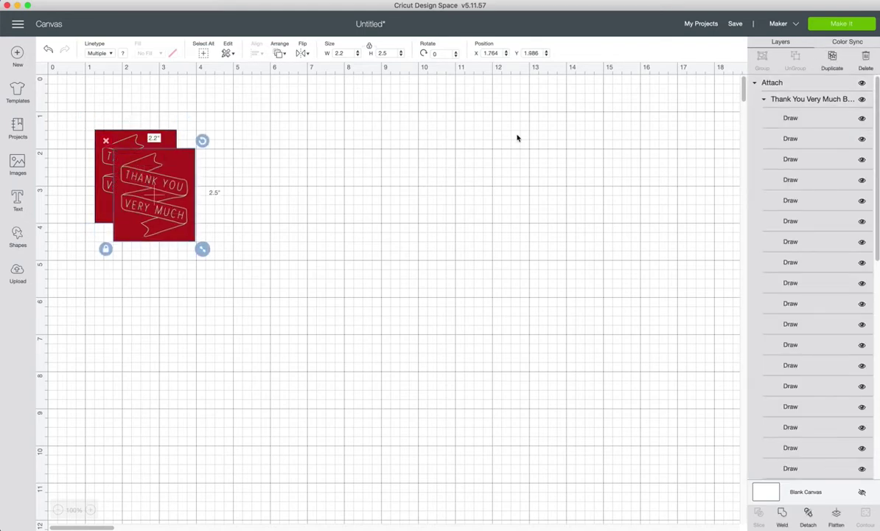
pyautogui.moveTo(173, 191)
pyautogui.mouseDown()
pyautogui.moveTo(290, 176)
pyautogui.moveTo(257, 185)
pyautogui.mouseUp()
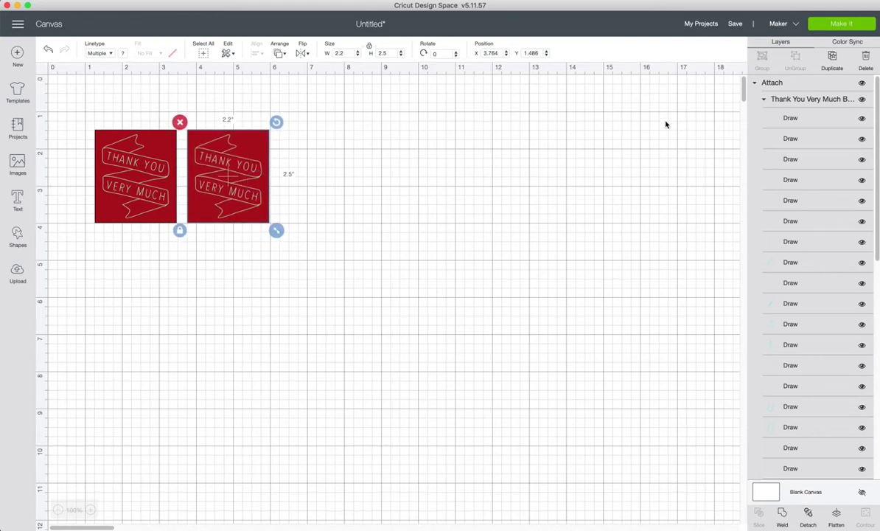
pyautogui.click(832, 56)
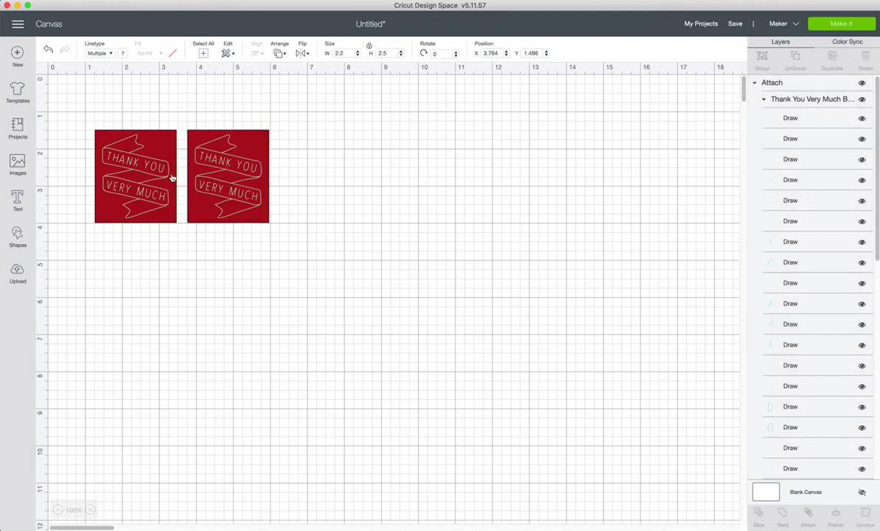
pyautogui.moveTo(213, 159); pyautogui.dragTo(306, 158)
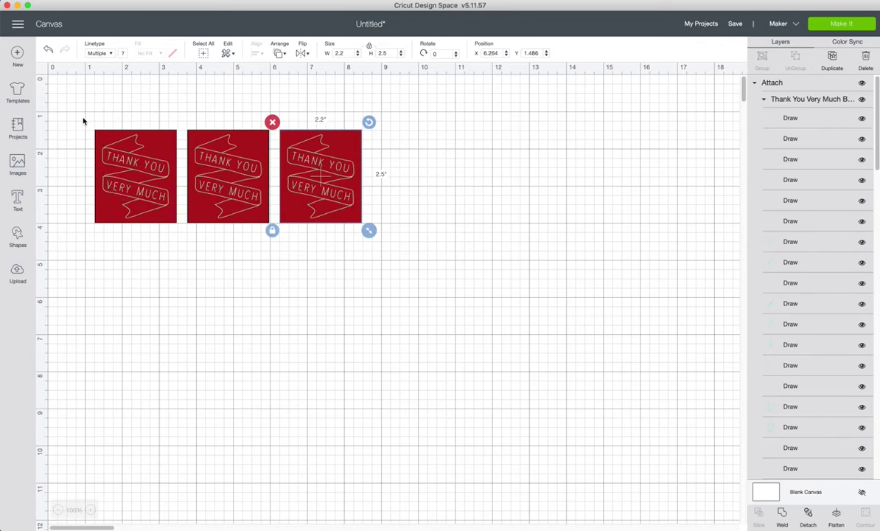
# Select all three cards and distribute them horizontally with even gaps
pyautogui.moveTo(82, 115); pyautogui.dragTo(401, 257)
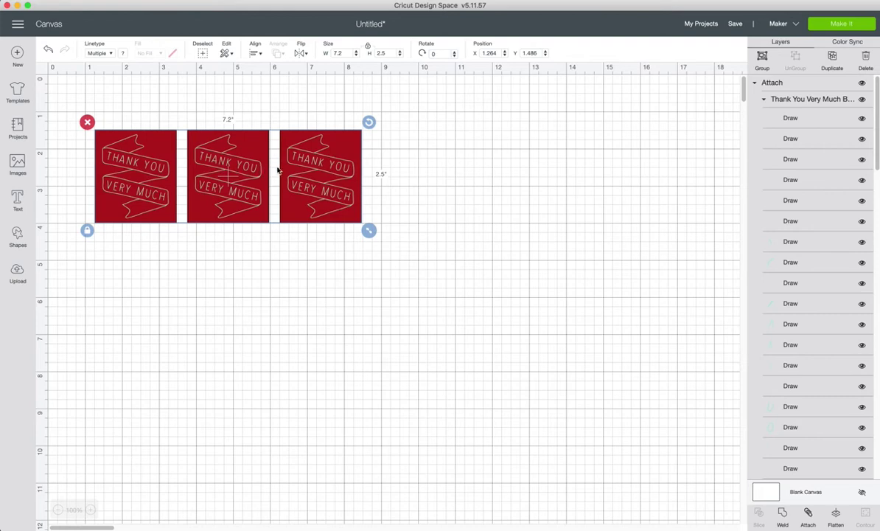
pyautogui.click(253, 52)
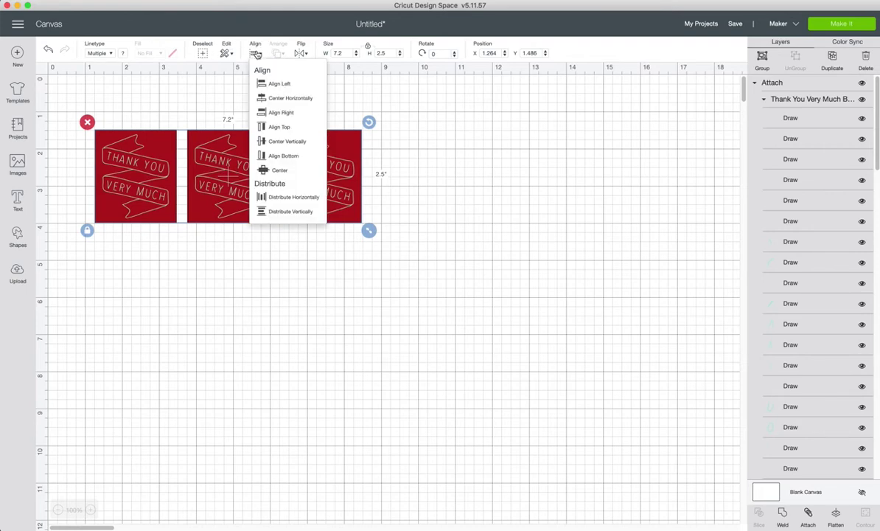
pyautogui.click(292, 197)
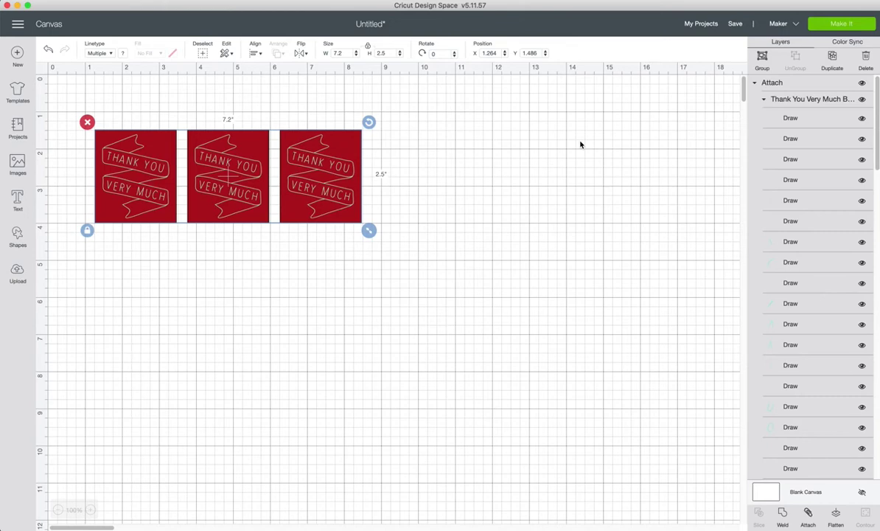
# Select the three card groups in the Layers panel and attach them into one group
pyautogui.click(755, 86)
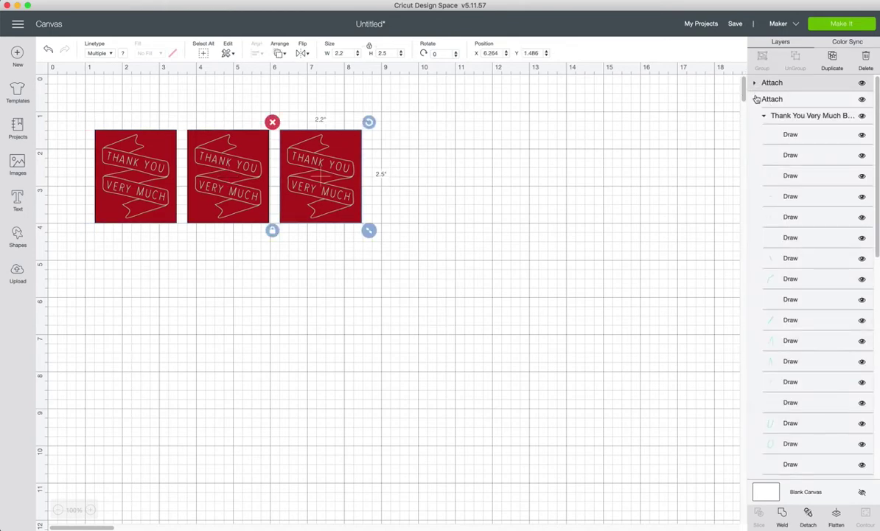
pyautogui.click(755, 87)
pyautogui.click(756, 118)
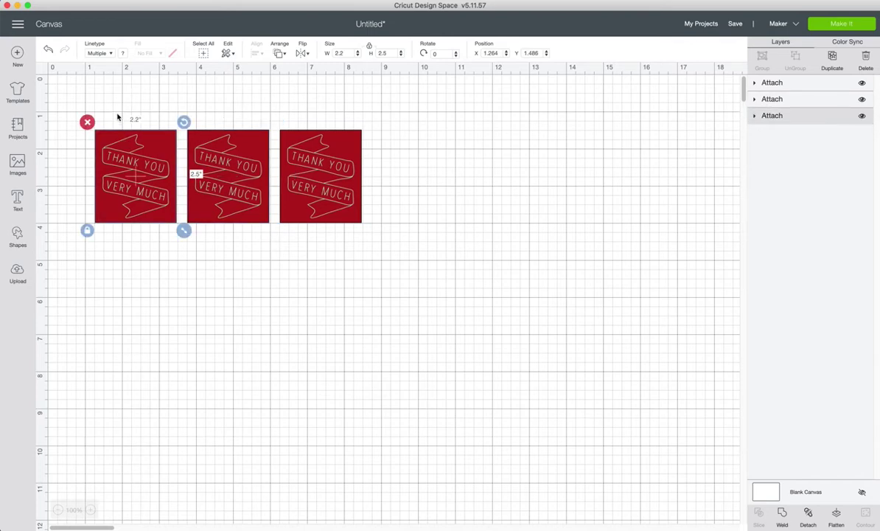
pyautogui.click(73, 87)
pyautogui.moveTo(81, 106); pyautogui.dragTo(420, 258)
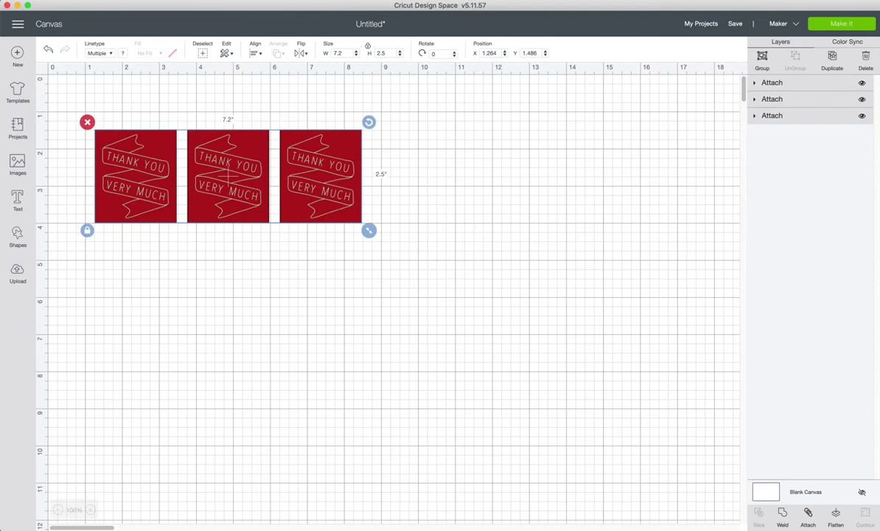
pyautogui.click(793, 115)
pyautogui.keyDown('shift'); pyautogui.click(793, 98); pyautogui.keyUp('shift')
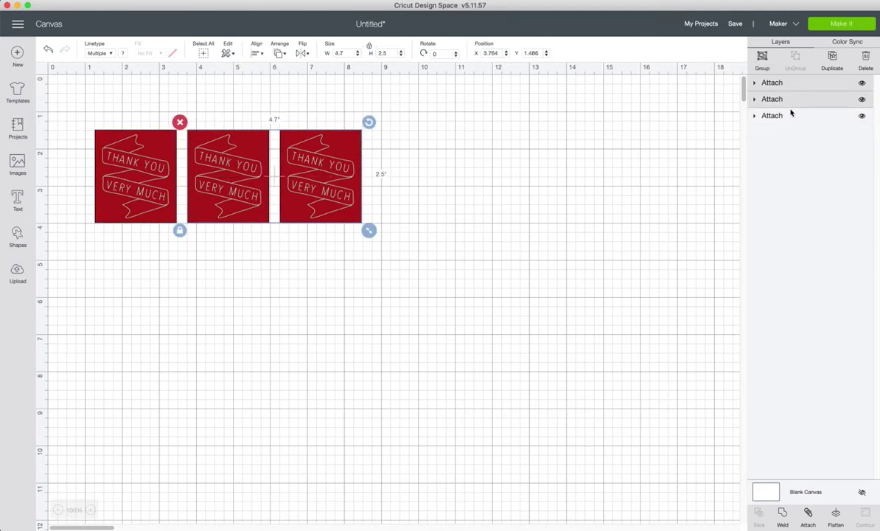
pyautogui.keyDown('shift'); pyautogui.click(791, 83); pyautogui.keyUp('shift')
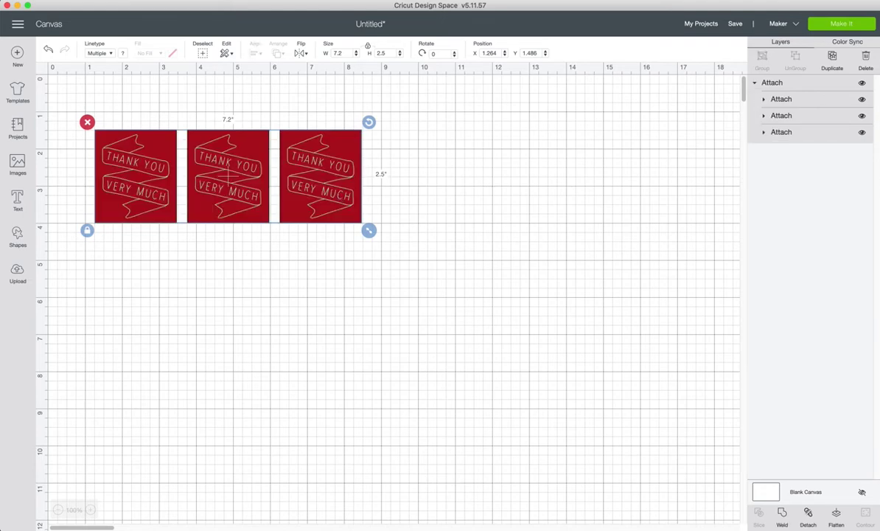
# Send the design to the mat preview and shift the cards slightly off the 12 × 12 mat's corner
pyautogui.click(843, 24)
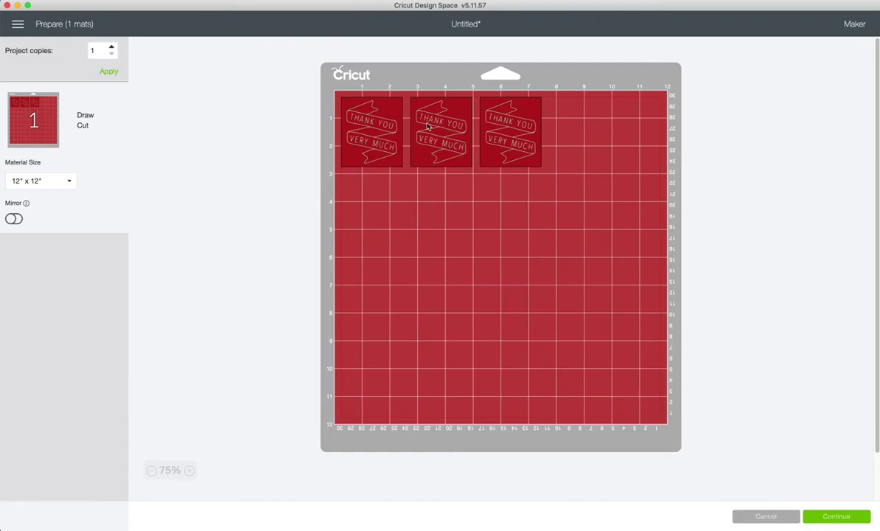
pyautogui.moveTo(390, 129); pyautogui.dragTo(420, 156)
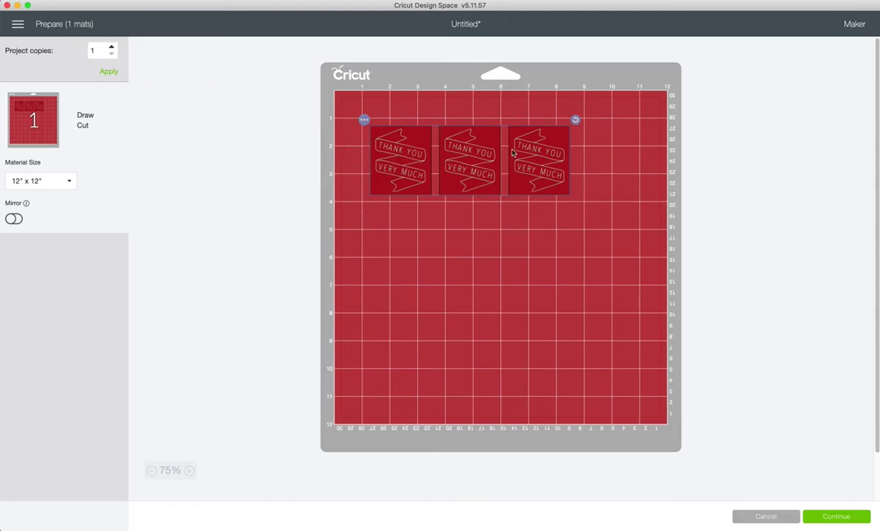
pyautogui.moveTo(401, 160); pyautogui.dragTo(405, 164)
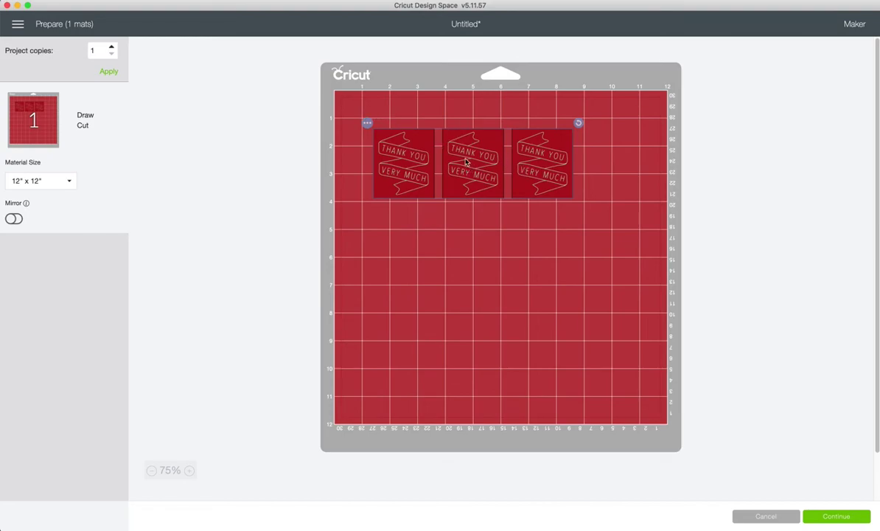
pyautogui.moveTo(466, 161); pyautogui.dragTo(464, 164)
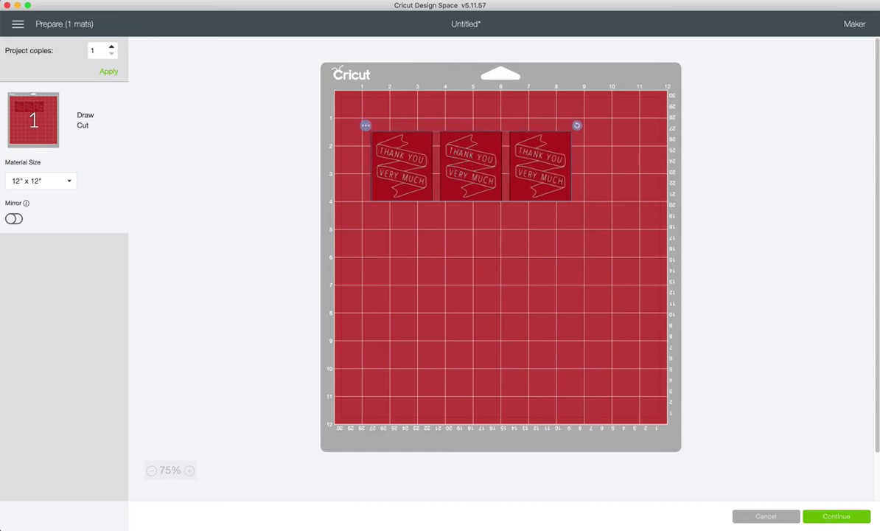
pyautogui.click(838, 517)
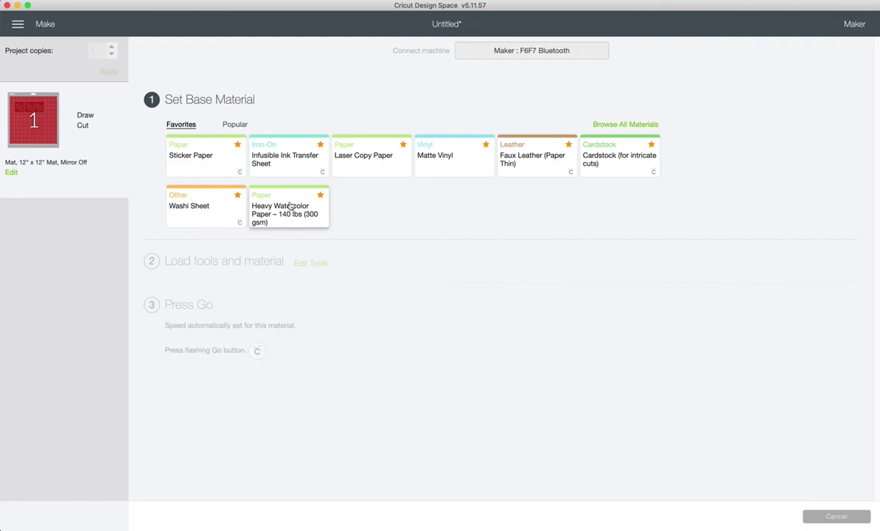
# Choose Heavy Watercolor Paper – 140 lbs (300 gsm) as the base material
pyautogui.click(290, 206)
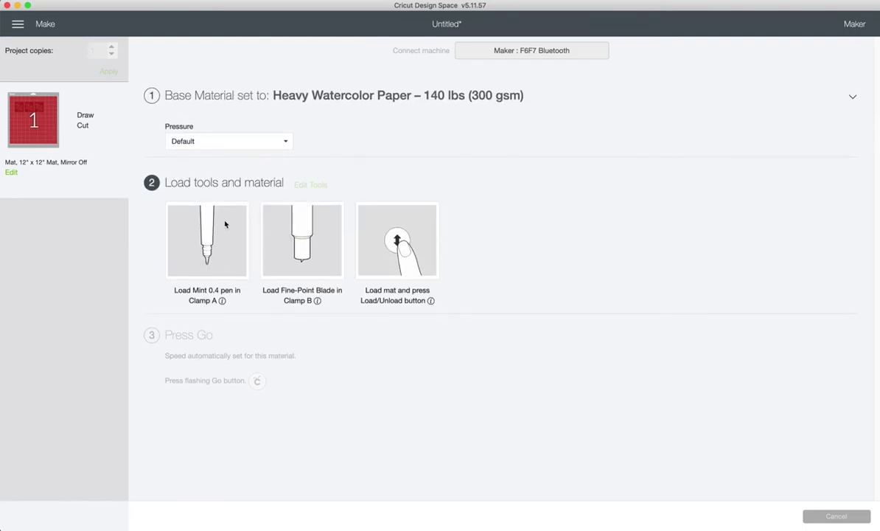